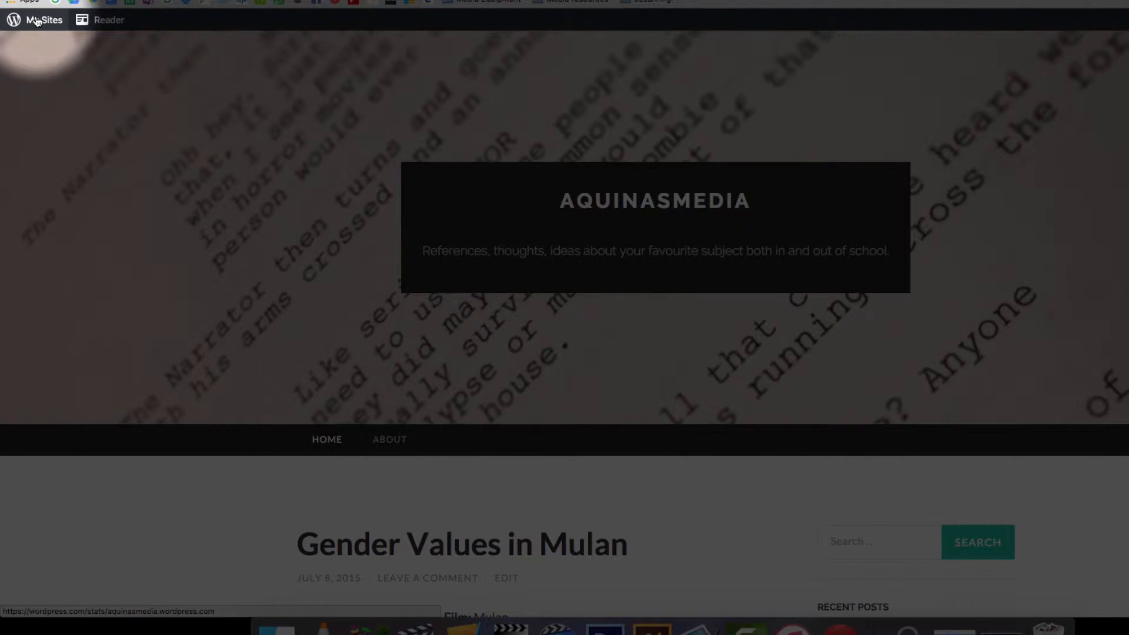
# Step: Start a new blog post on the aquinasmedia site and title it "Mobile Photography"
pyautogui.click(37, 22)
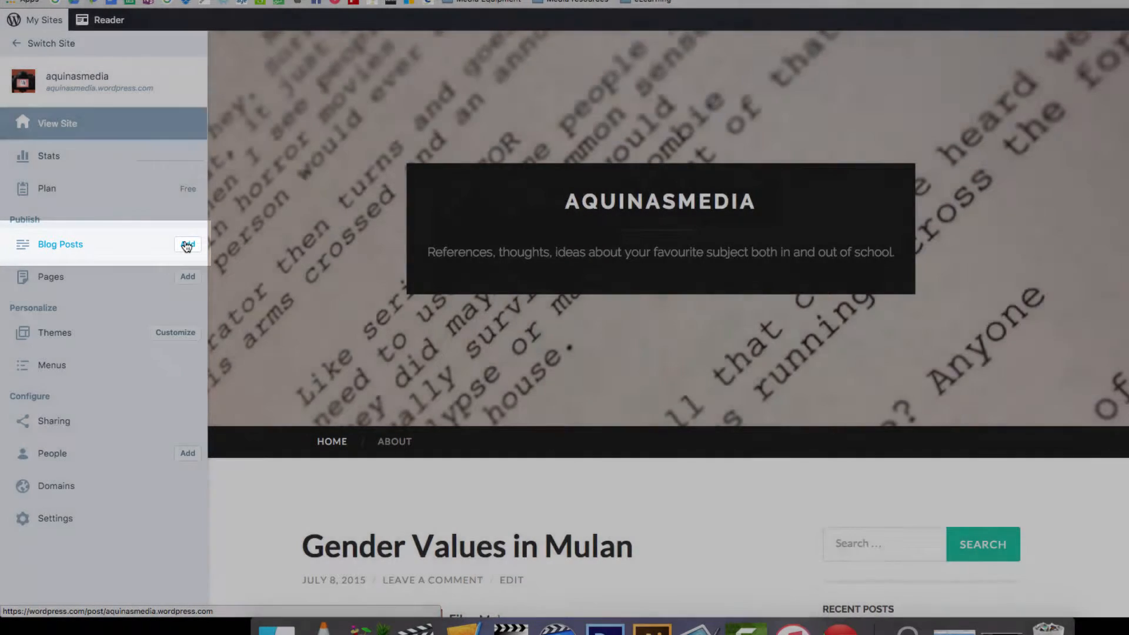
pyautogui.click(186, 245)
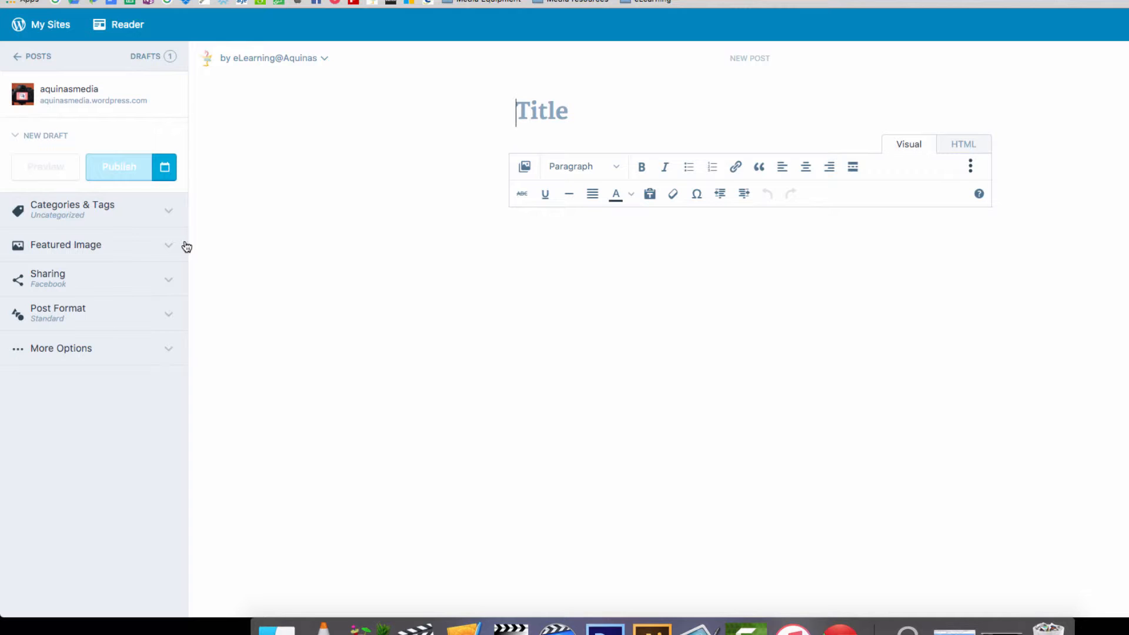
pyautogui.write('Mob')
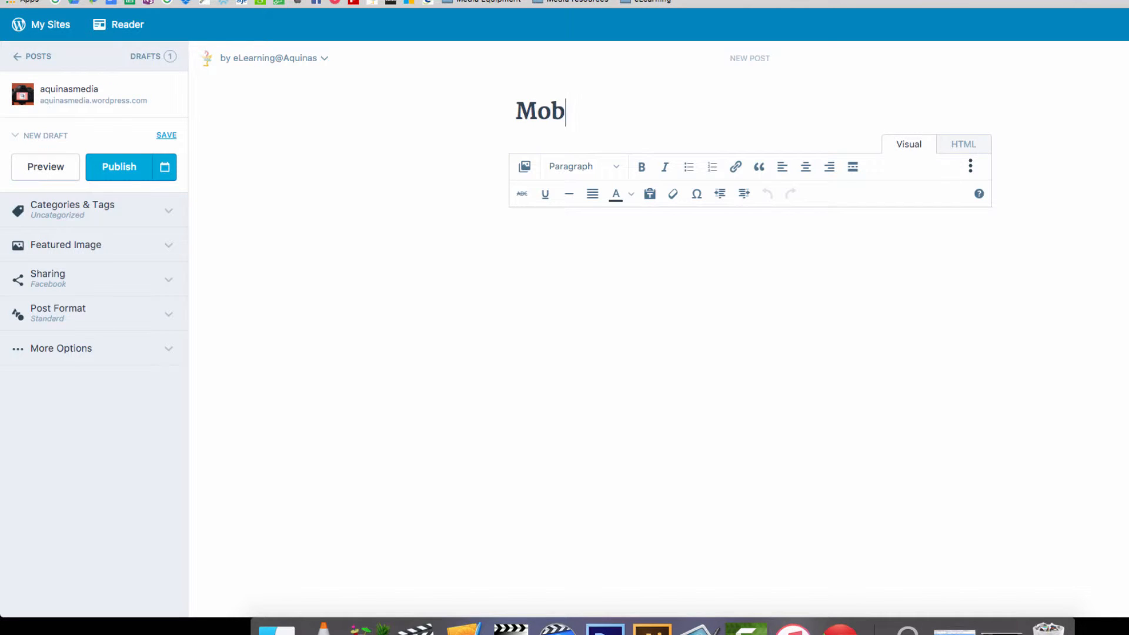
pyautogui.write('ile Phot')
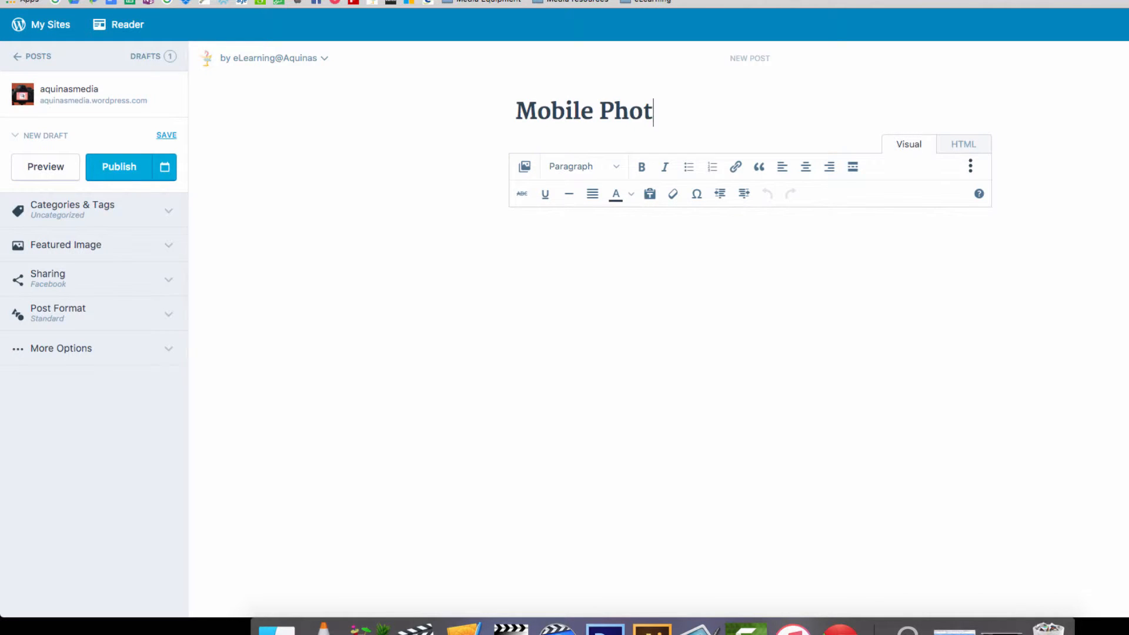
pyautogui.write('ography')
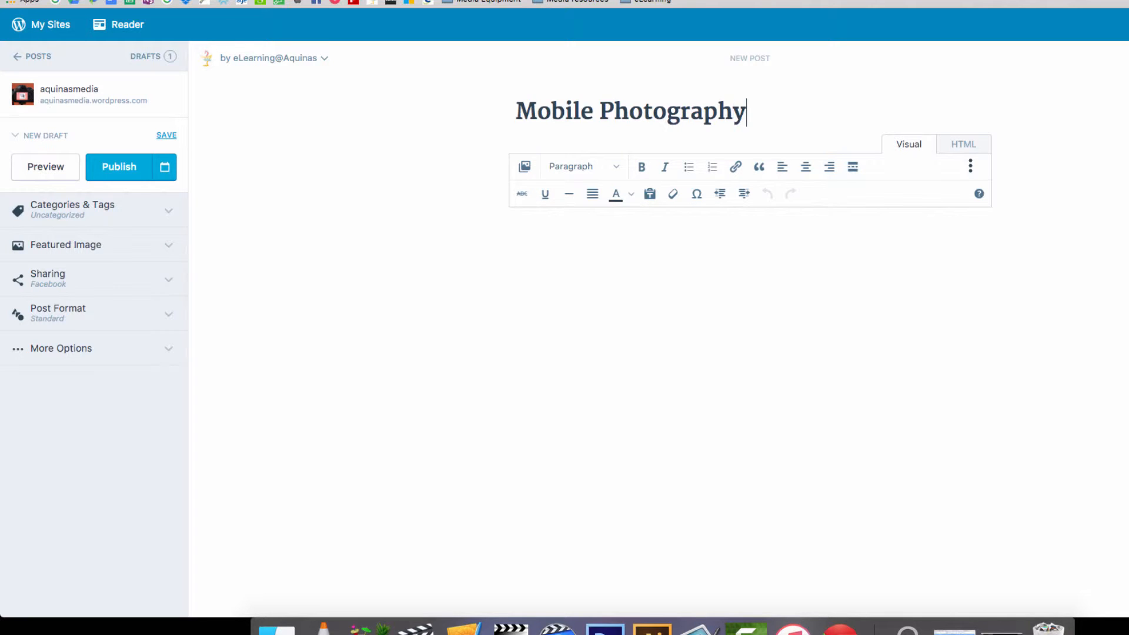
# Step: Enter the paragraph text "fghjdwghdjkfsaghdfa" in the post body and save the draft
pyautogui.click(560, 237)
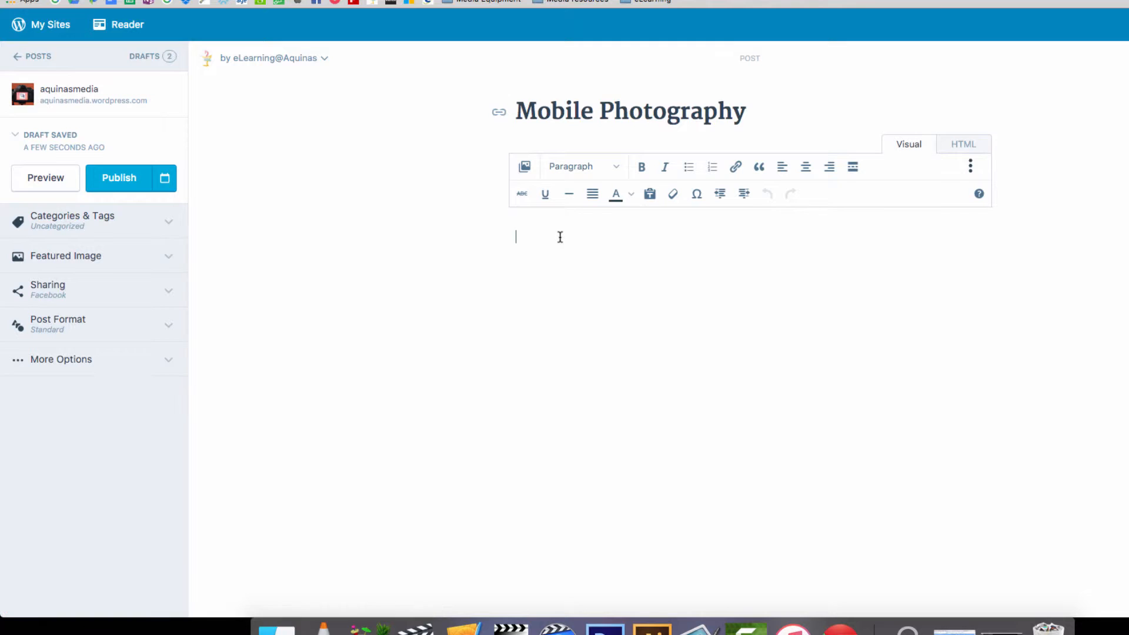
pyautogui.click(610, 169)
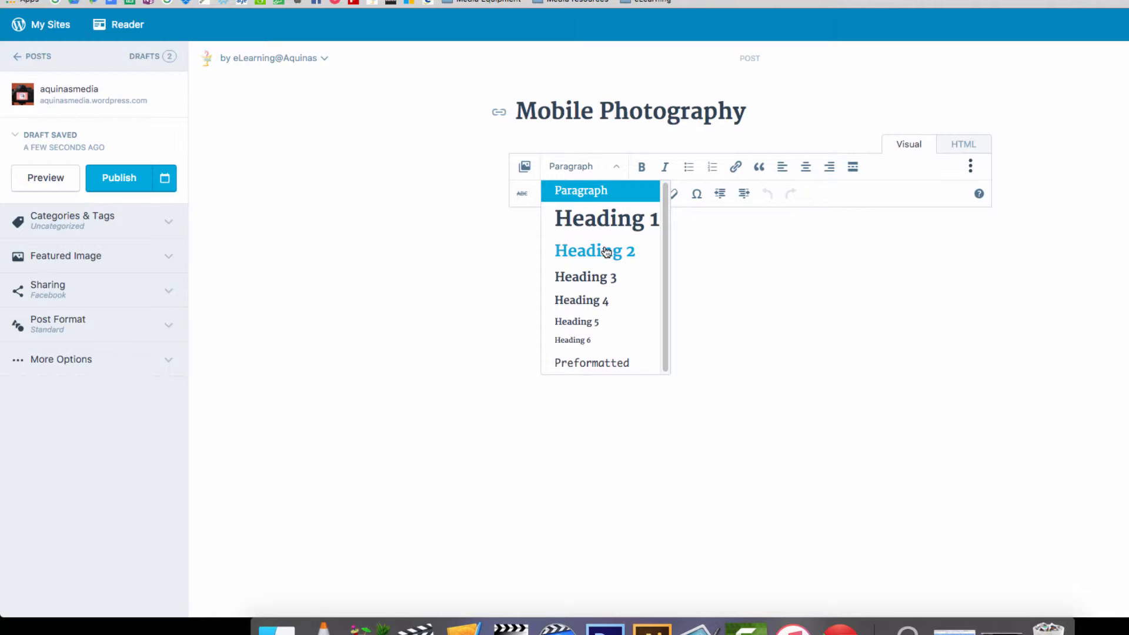
pyautogui.click(610, 168)
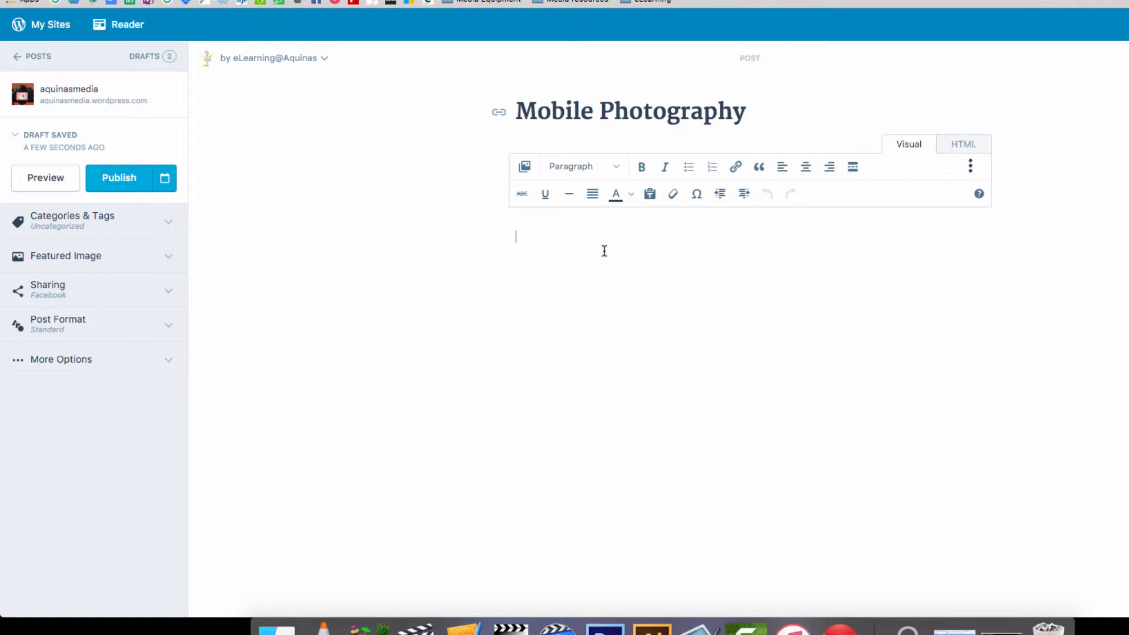
pyautogui.write('fghjdwghdjkfsaghdfa')
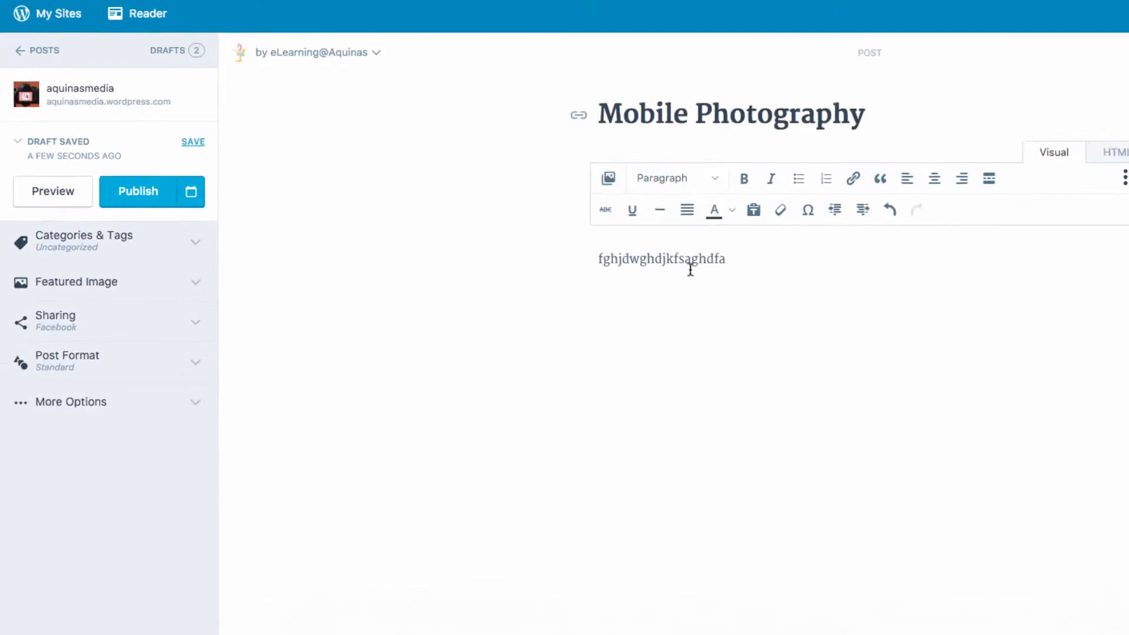
pyautogui.click(247, 156)
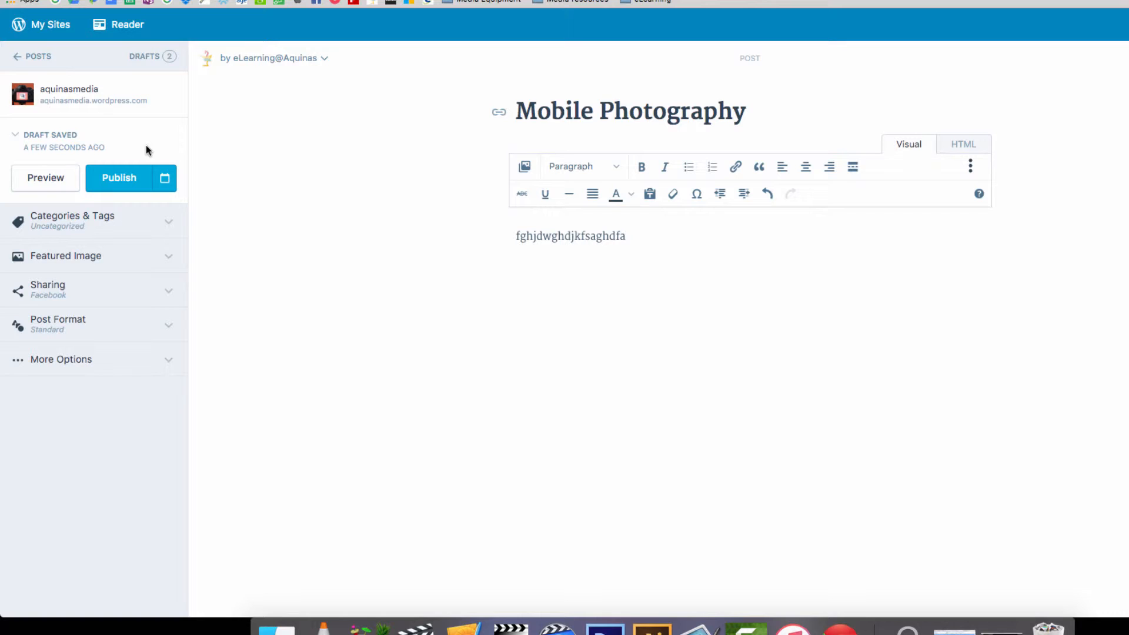
# Step: On a new line below the body text, add media by uploading IMG_5882.JPG from the Photos folder to the media library
pyautogui.click(748, 293)
pyautogui.press('Return')
pyautogui.click(526, 169)
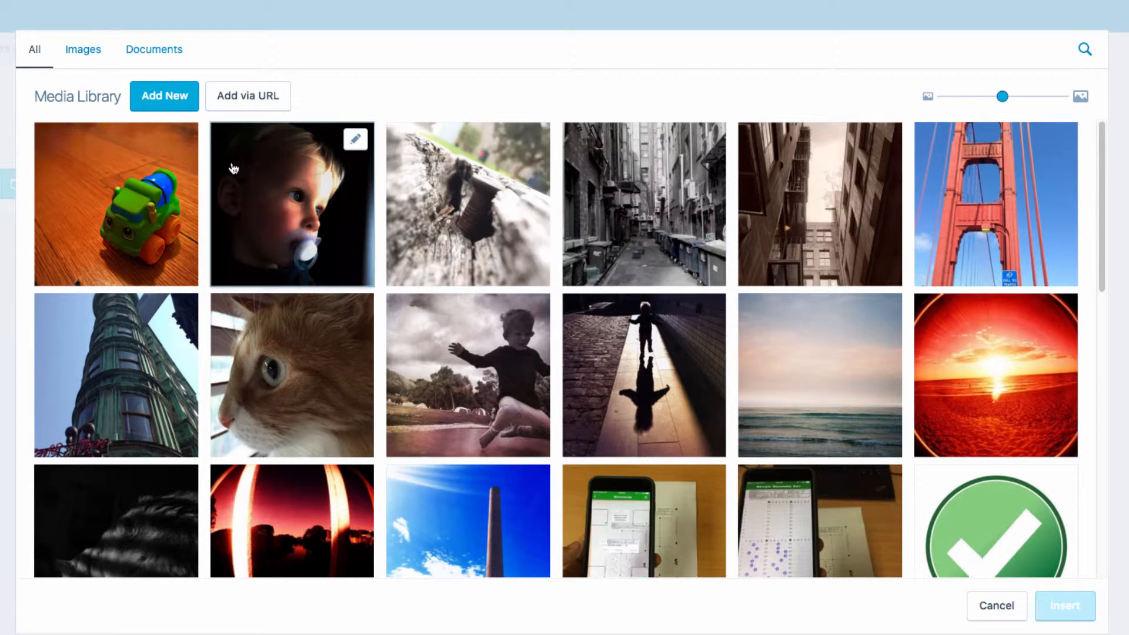
pyautogui.click(175, 96)
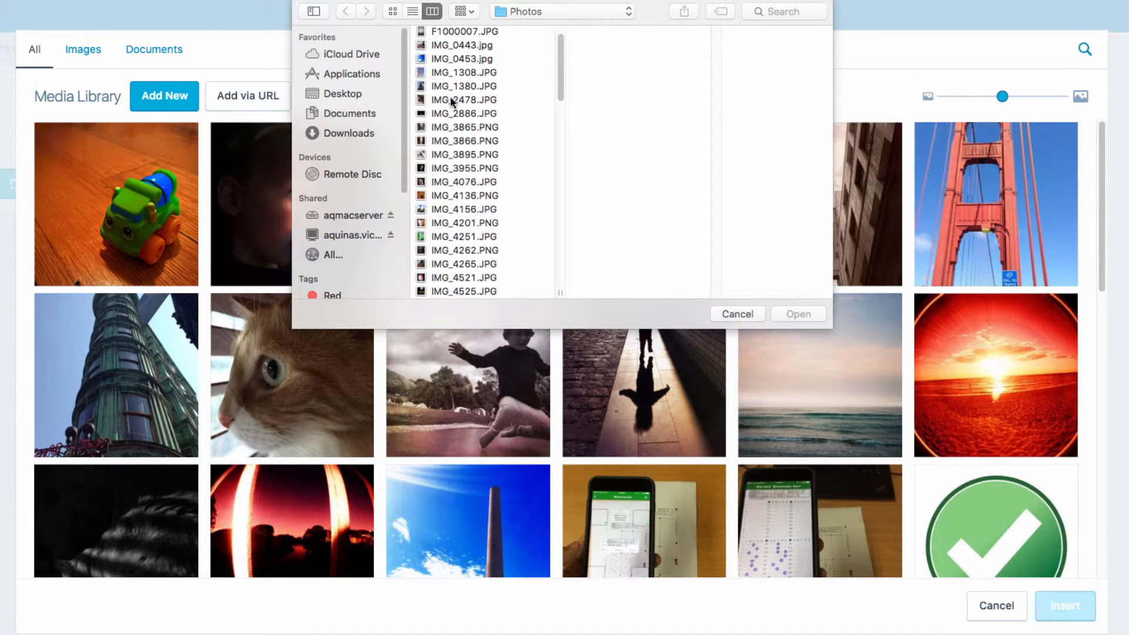
pyautogui.moveTo(560, 95); pyautogui.dragTo(492, 182)
pyautogui.click(492, 186)
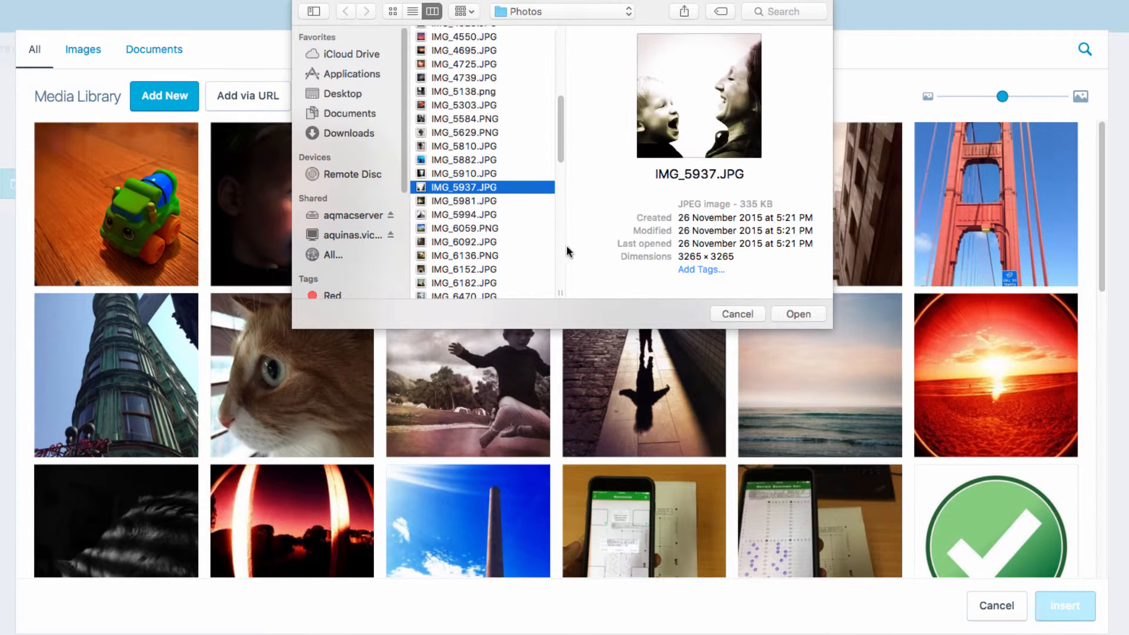
pyautogui.click(443, 160)
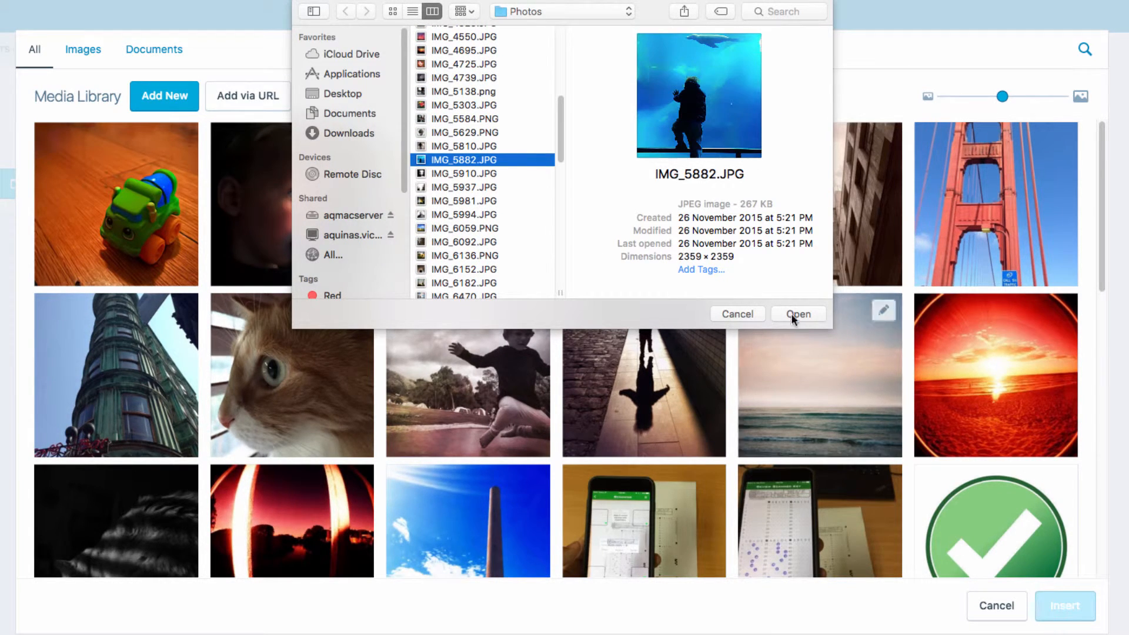
pyautogui.click(789, 312)
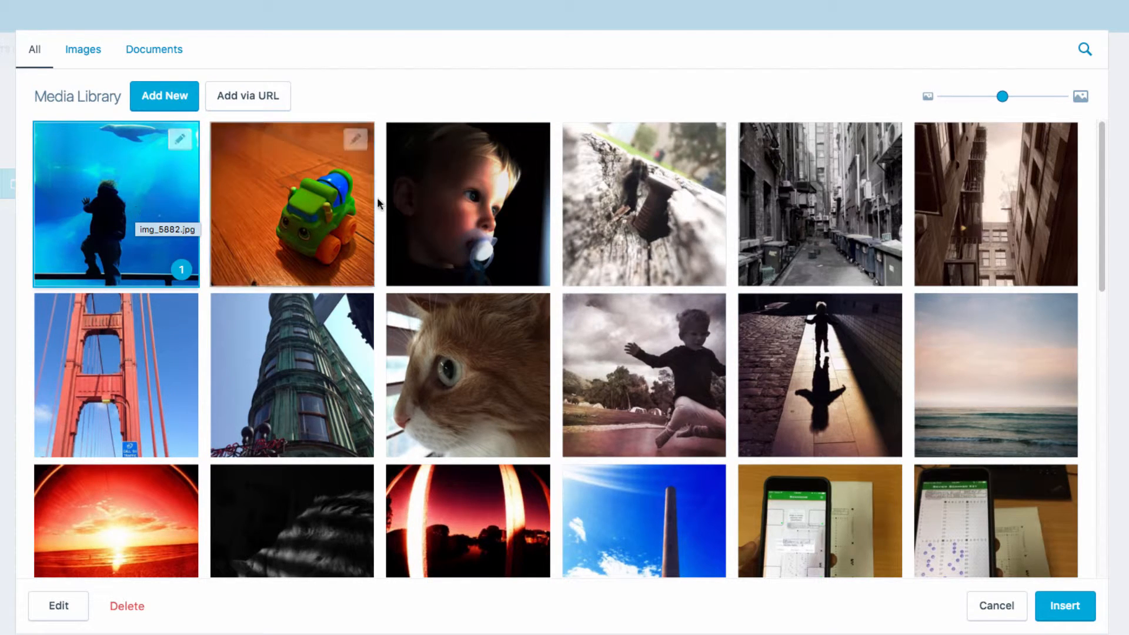
# Step: Add the toy truck, child's face, weathered wood, alley and sepia buildings photos to the selection and continue to the gallery settings
pyautogui.click(303, 198)
pyautogui.click(465, 203)
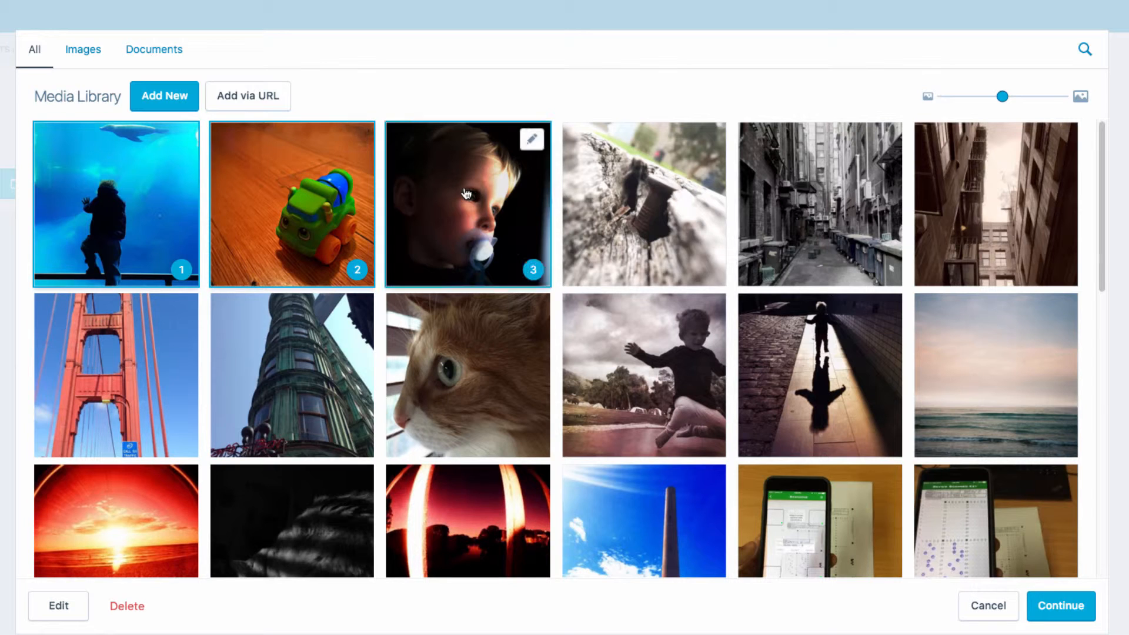
pyautogui.click(628, 200)
pyautogui.click(790, 221)
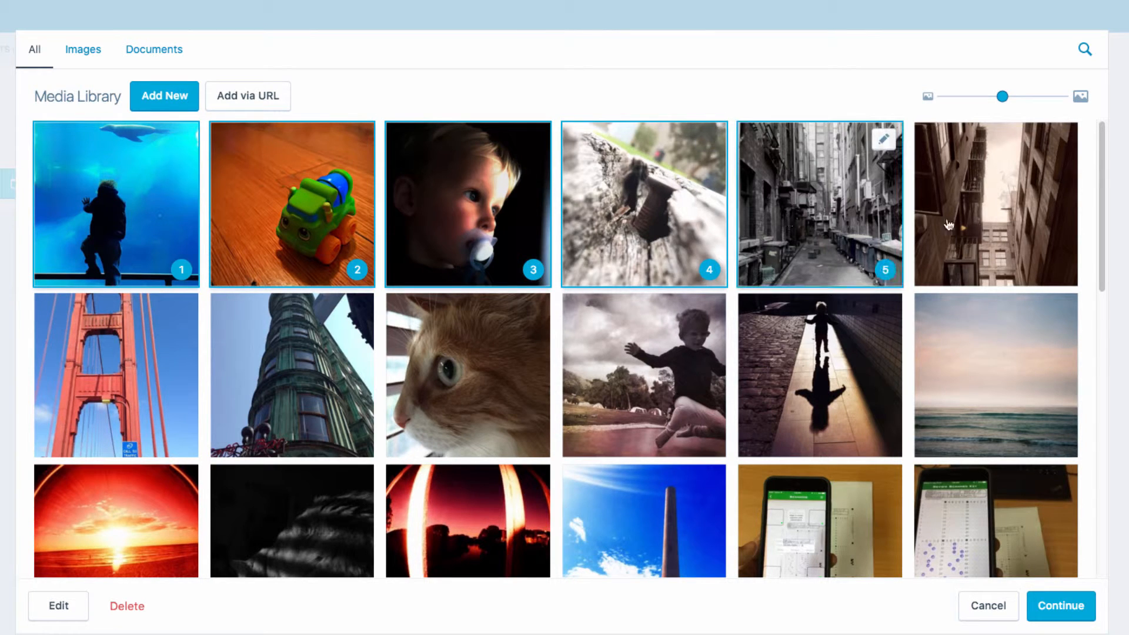
pyautogui.click(938, 227)
pyautogui.click(1062, 610)
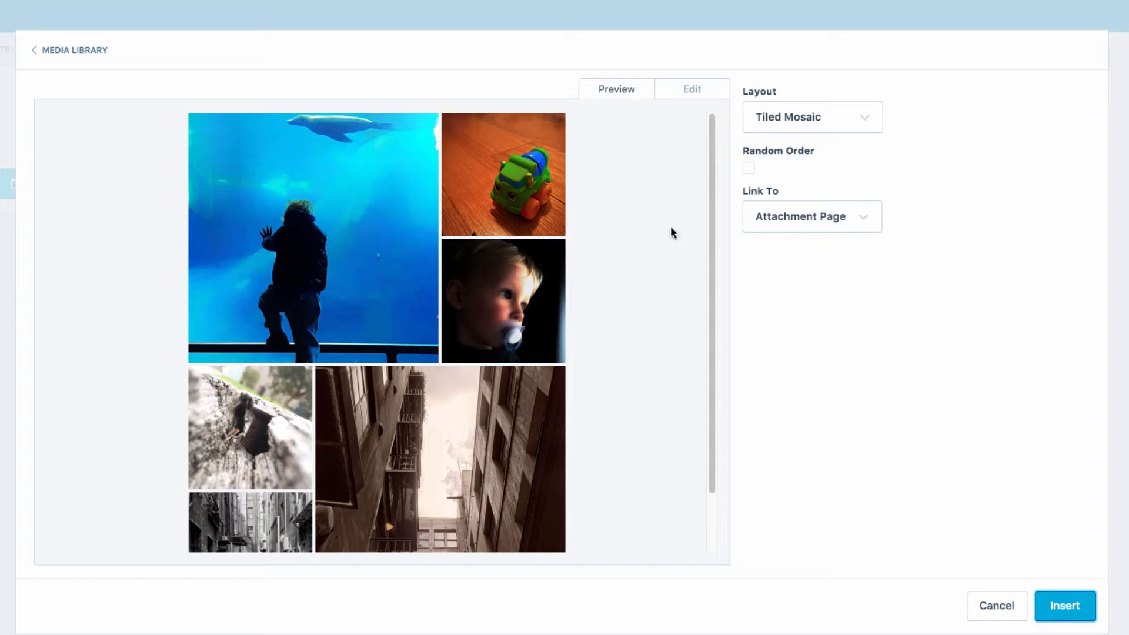
# Step: Try the Individual Images and Circles layouts for the gallery
pyautogui.click(827, 128)
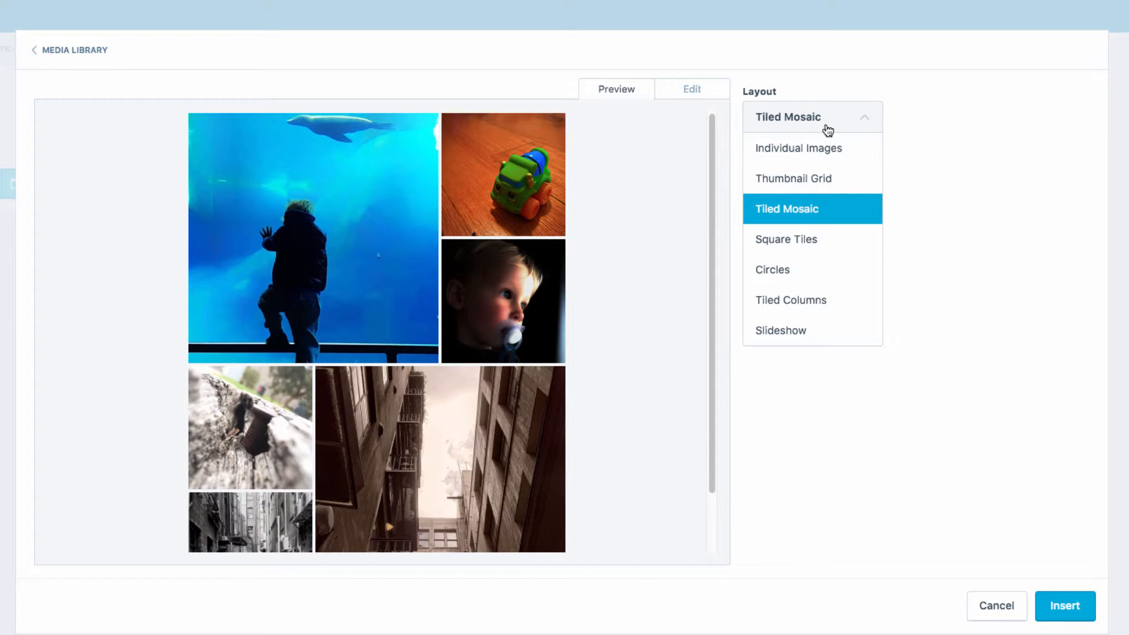
pyautogui.click(822, 148)
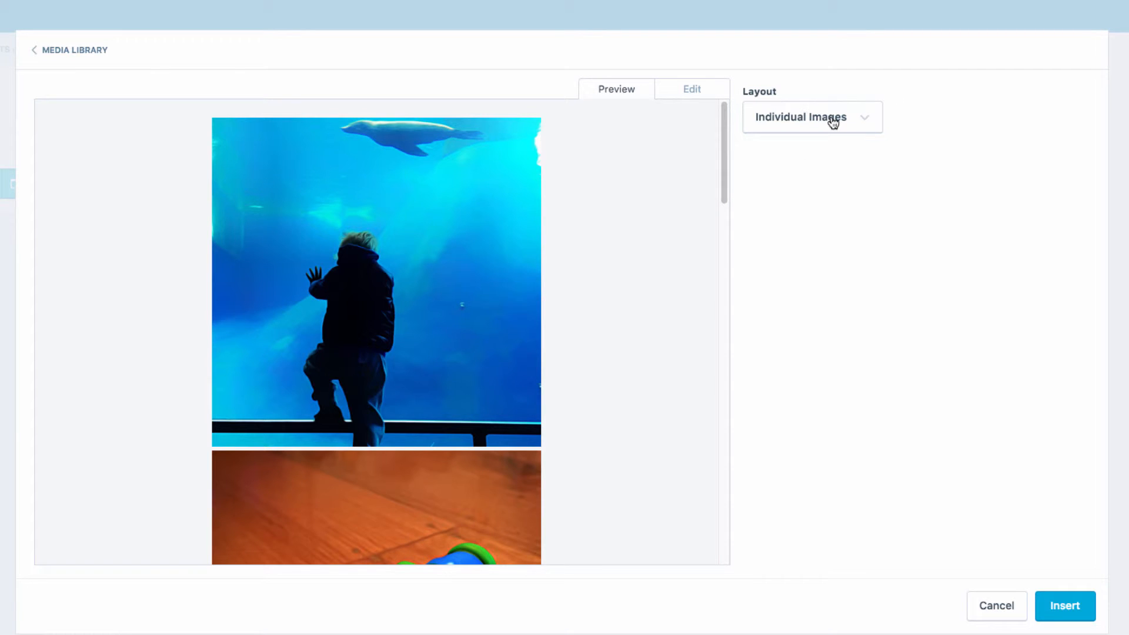
pyautogui.click(834, 120)
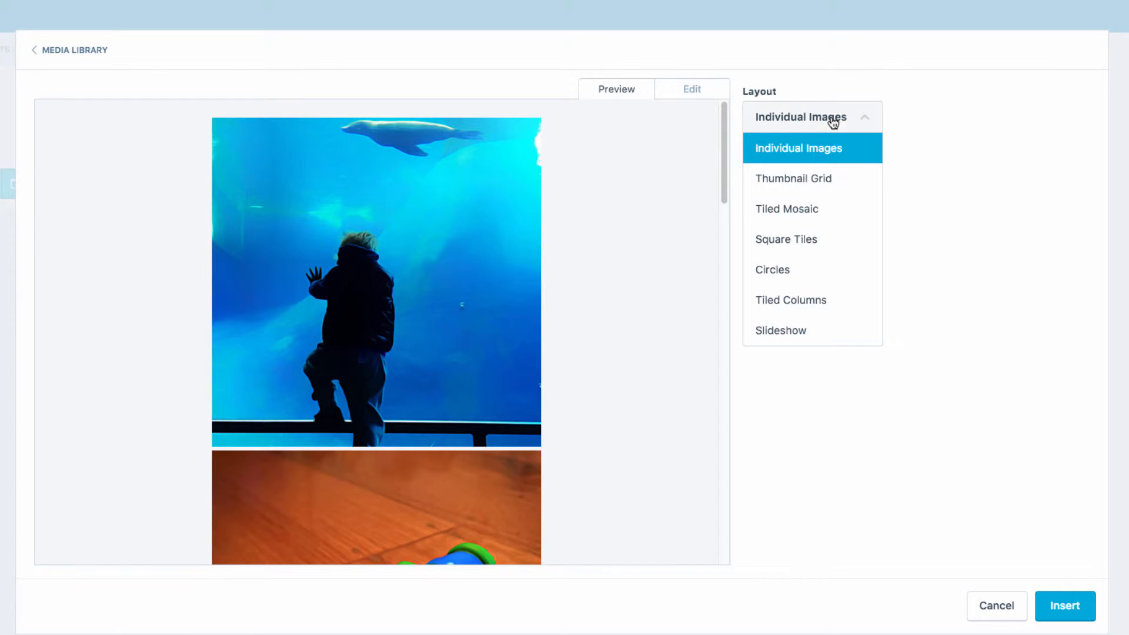
pyautogui.click(782, 274)
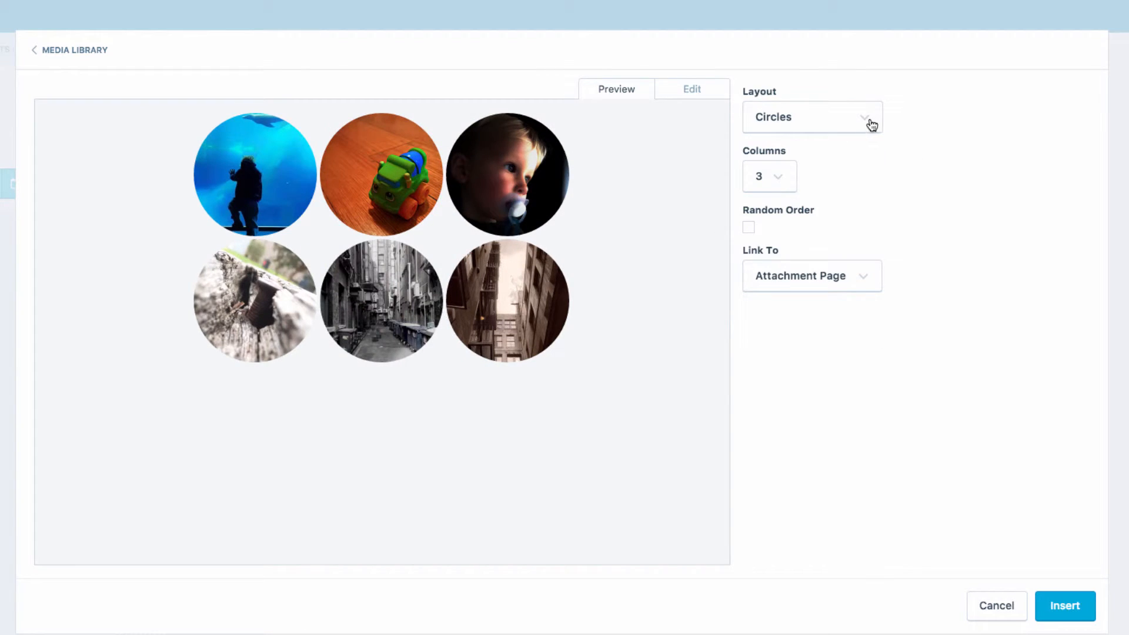
# Step: Set the gallery layout to Square Tiles and insert the gallery into the post
pyautogui.click(869, 119)
pyautogui.click(795, 229)
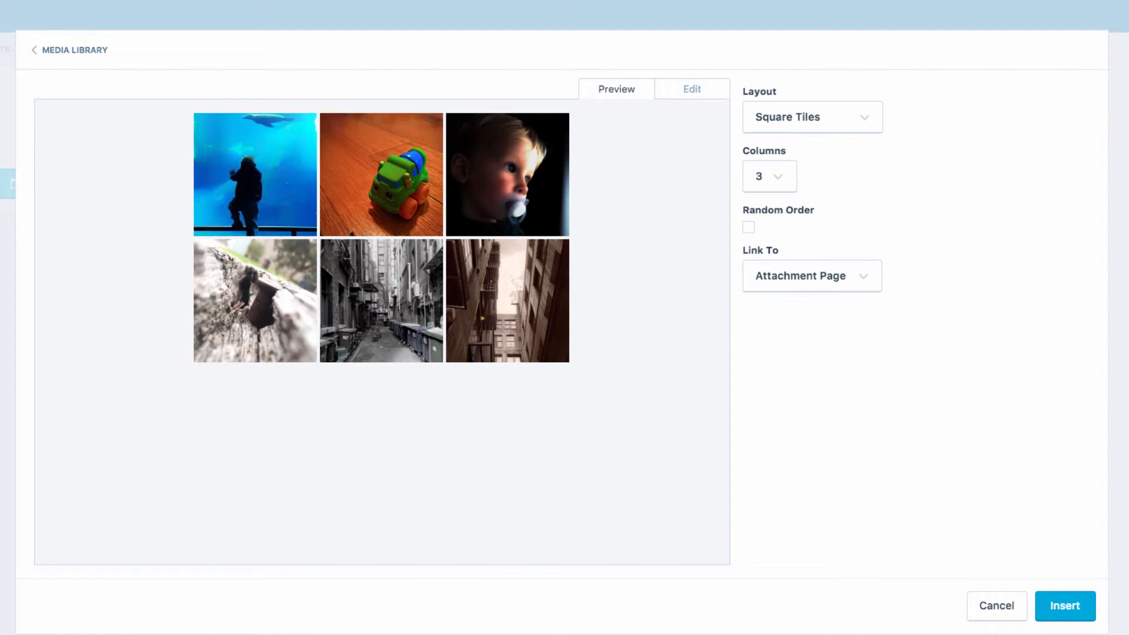
pyautogui.click(1072, 611)
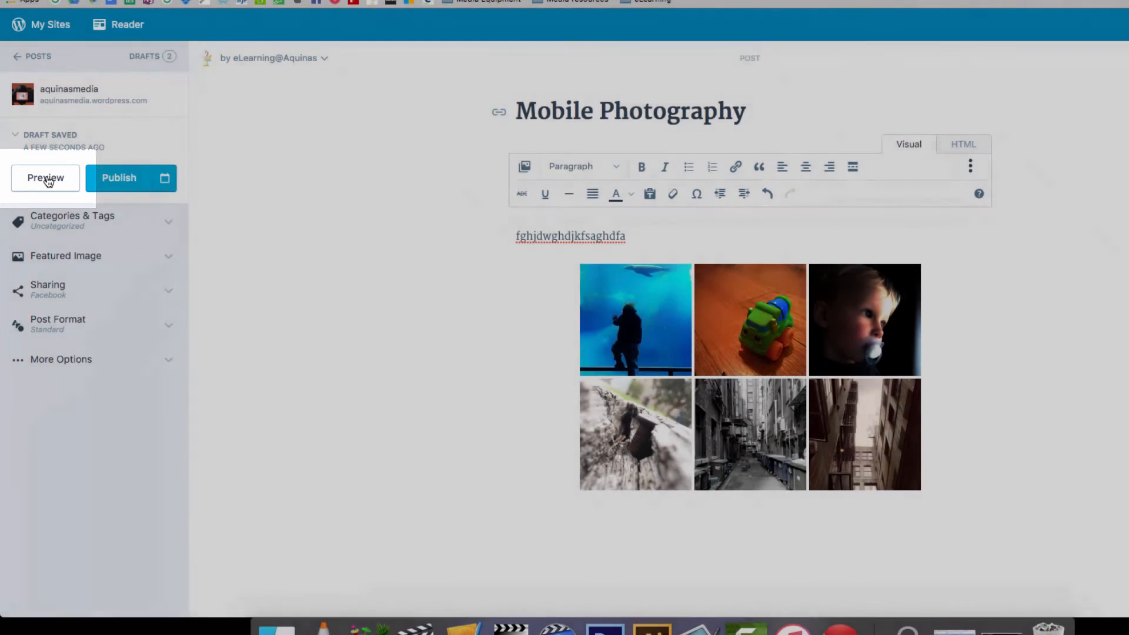
# Step: Preview the post in the phone and desktop views, checking the text and the image gallery
pyautogui.click(47, 179)
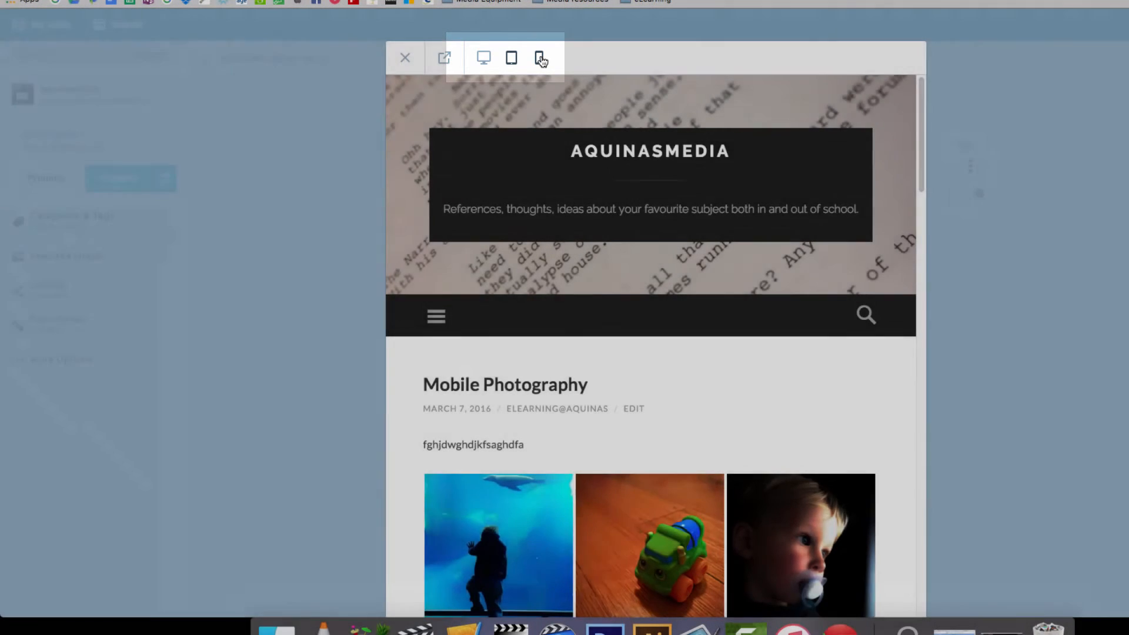
pyautogui.click(541, 58)
pyautogui.scroll(-2, 594, 147)
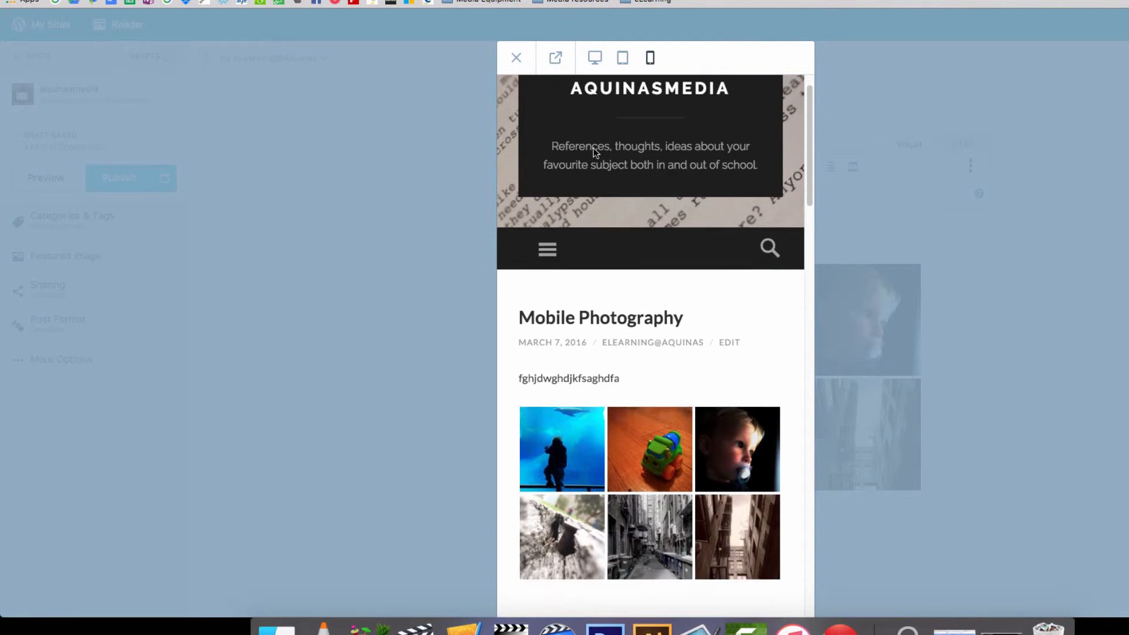
pyautogui.scroll(3, 594, 147)
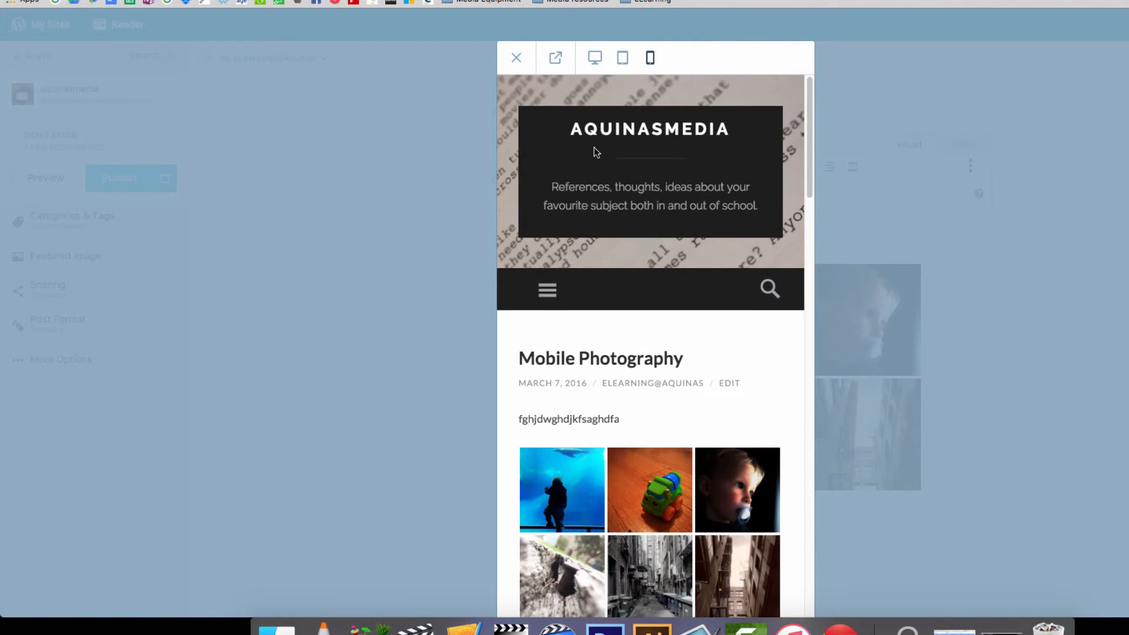
pyautogui.click(595, 59)
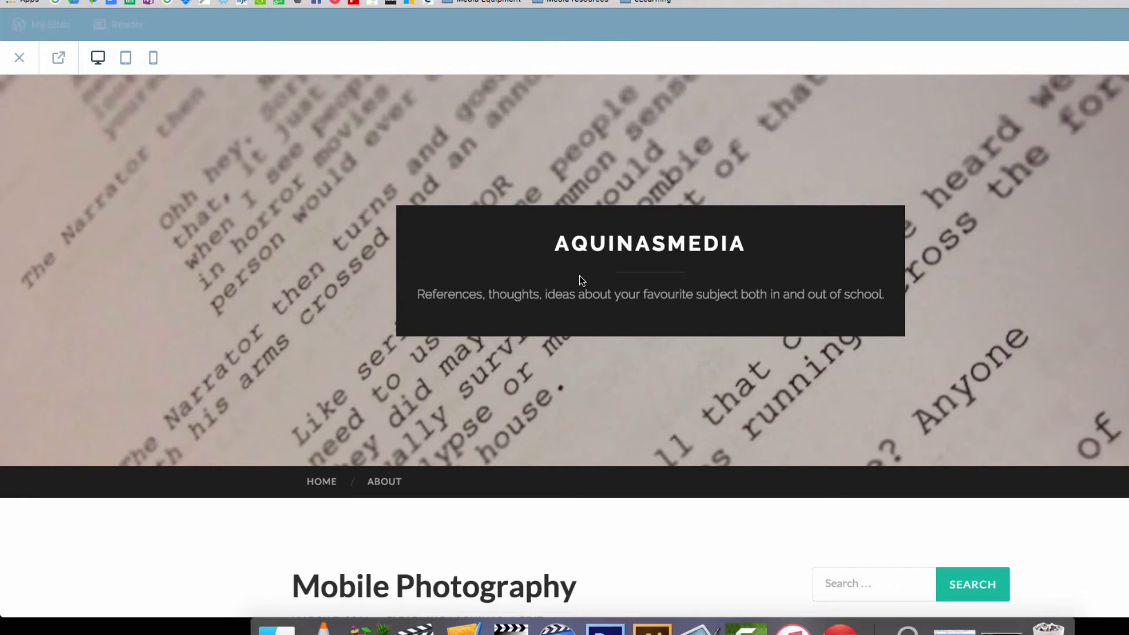
pyautogui.scroll(-8, 580, 274)
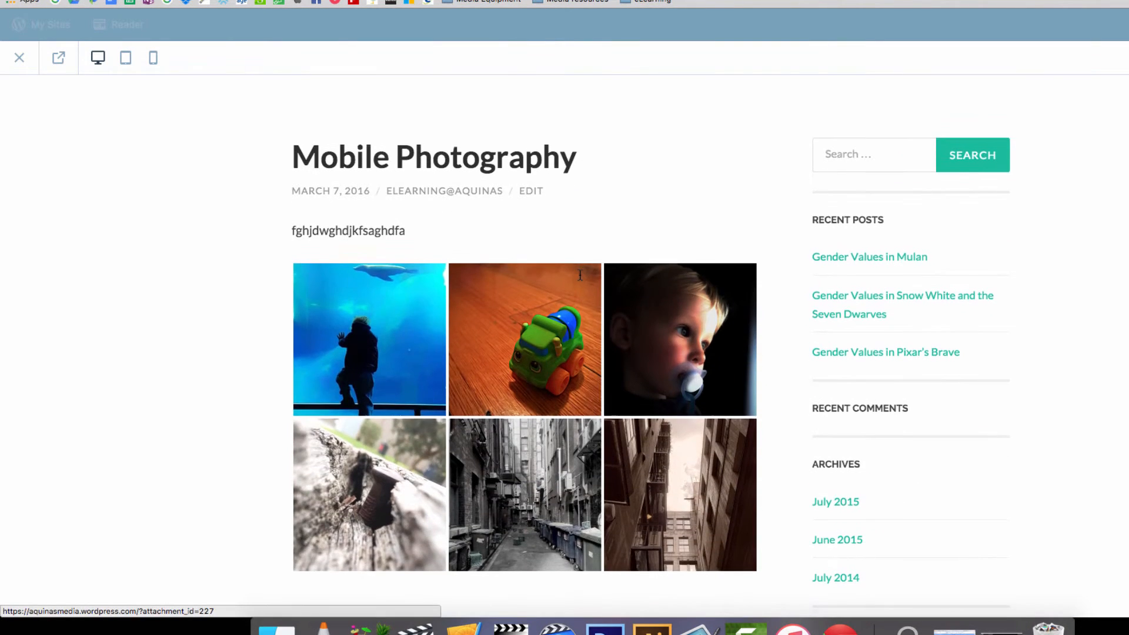
pyautogui.scroll(-3, 580, 274)
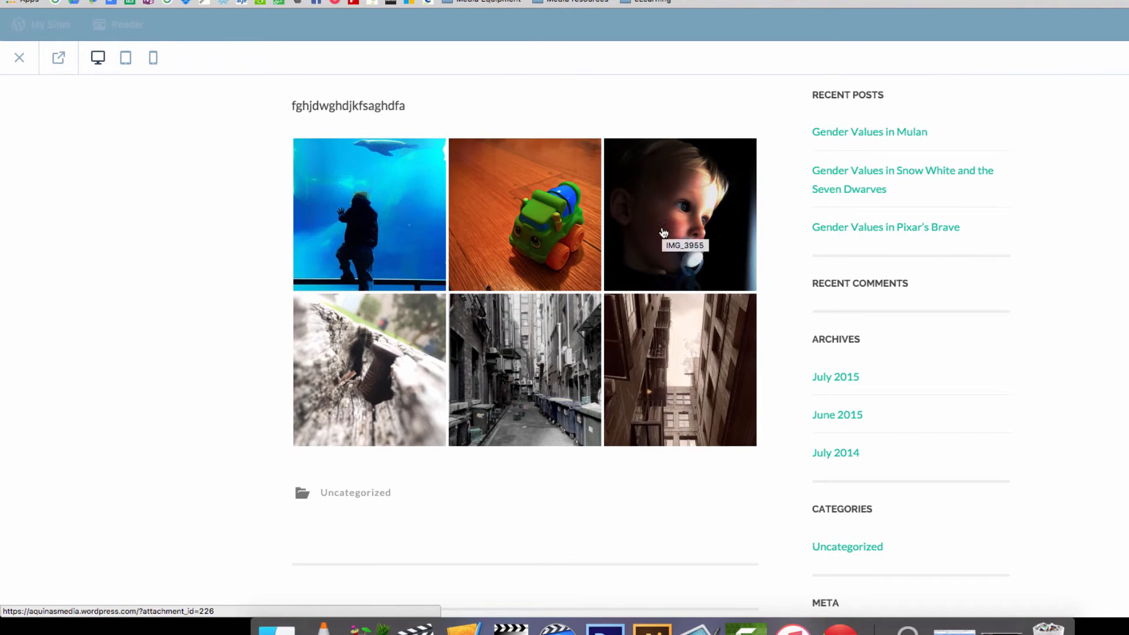
# Step: View the gallery photos at full size from the toy truck image backwards, and close the post preview
pyautogui.click(543, 240)
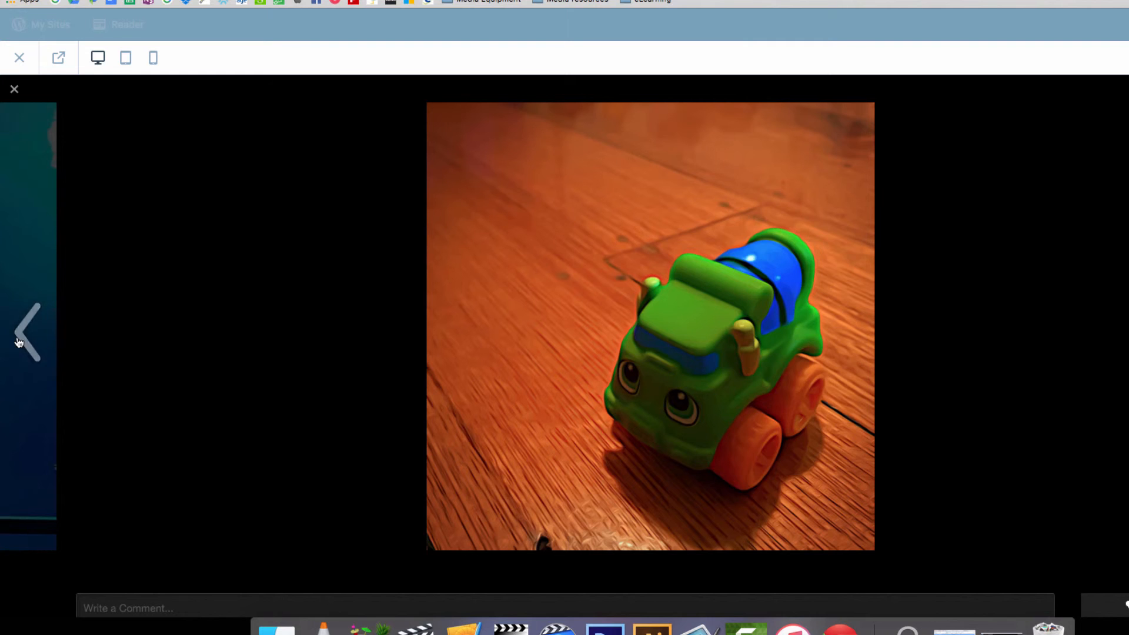
pyautogui.click(26, 342)
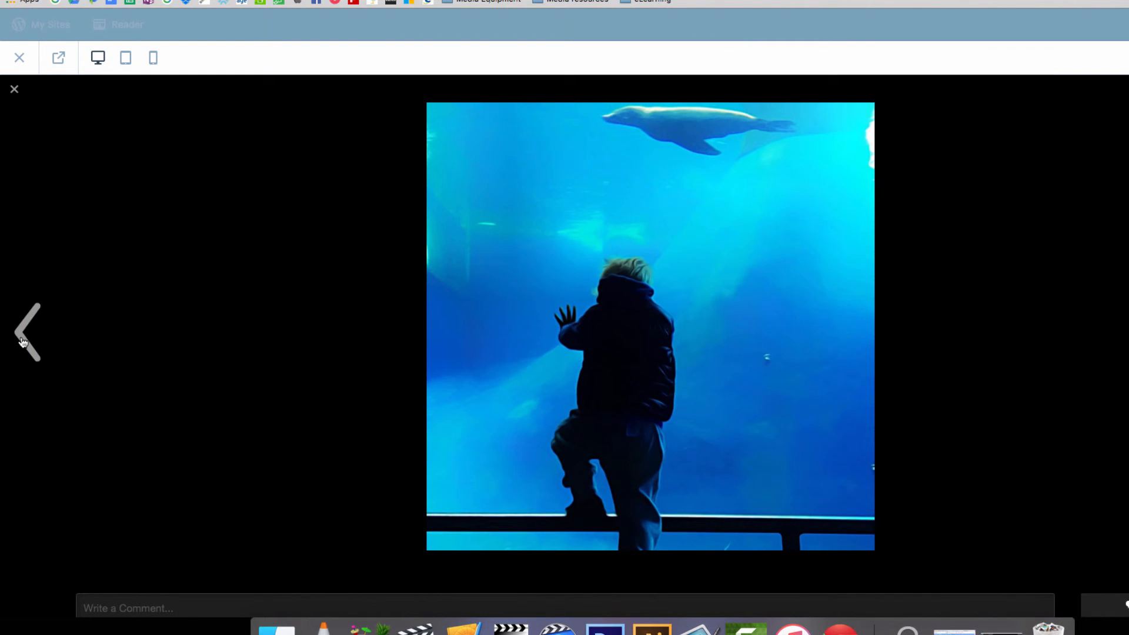
pyautogui.click(23, 341)
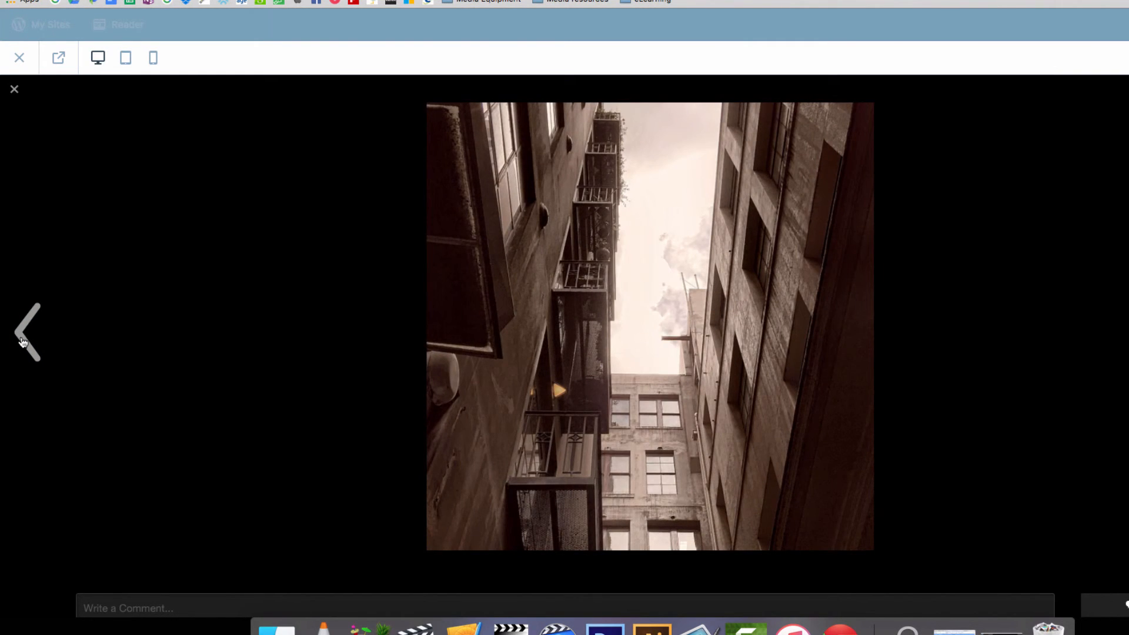
pyautogui.click(23, 341)
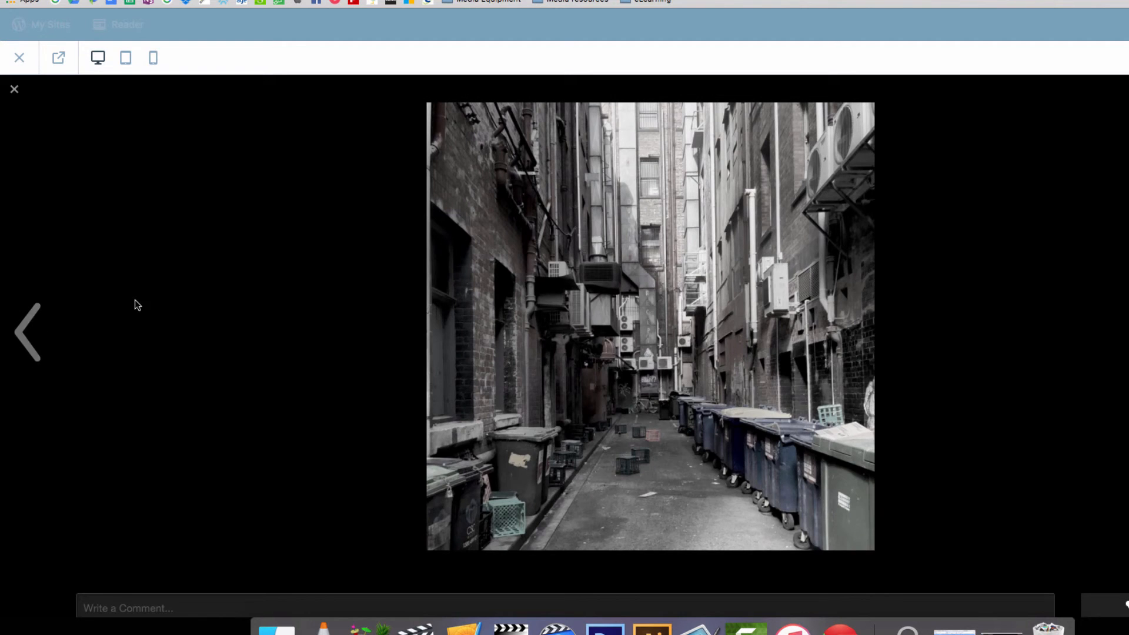
pyautogui.click(31, 57)
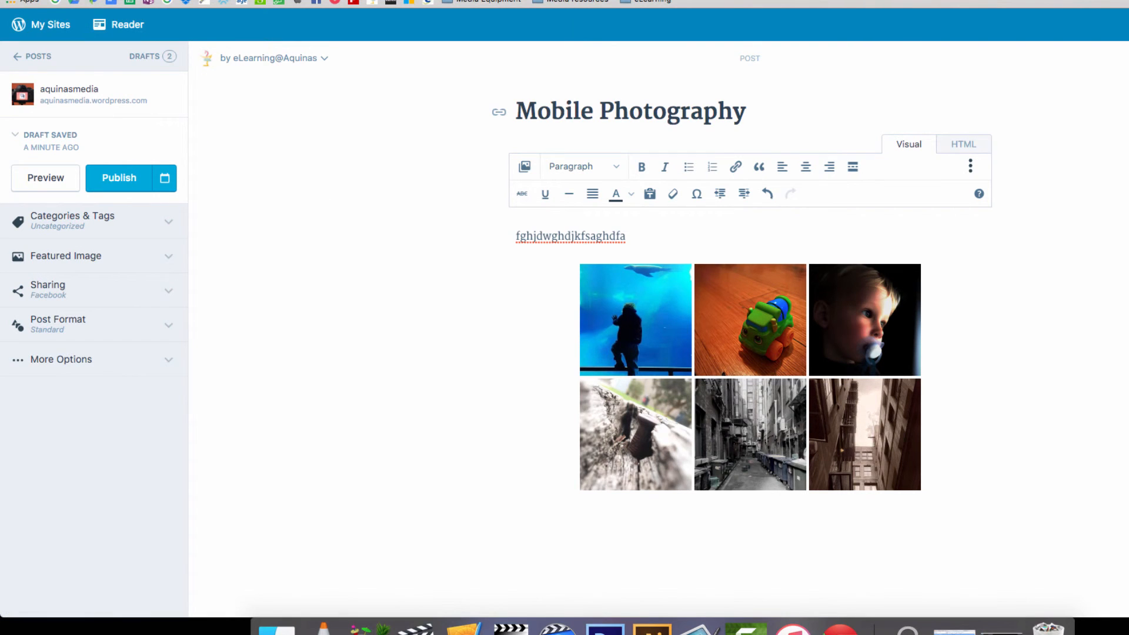
# Step: Close the browser window with the saved draft, reopen Google Chrome and go to the WordPress site list
pyautogui.click(10, 0)
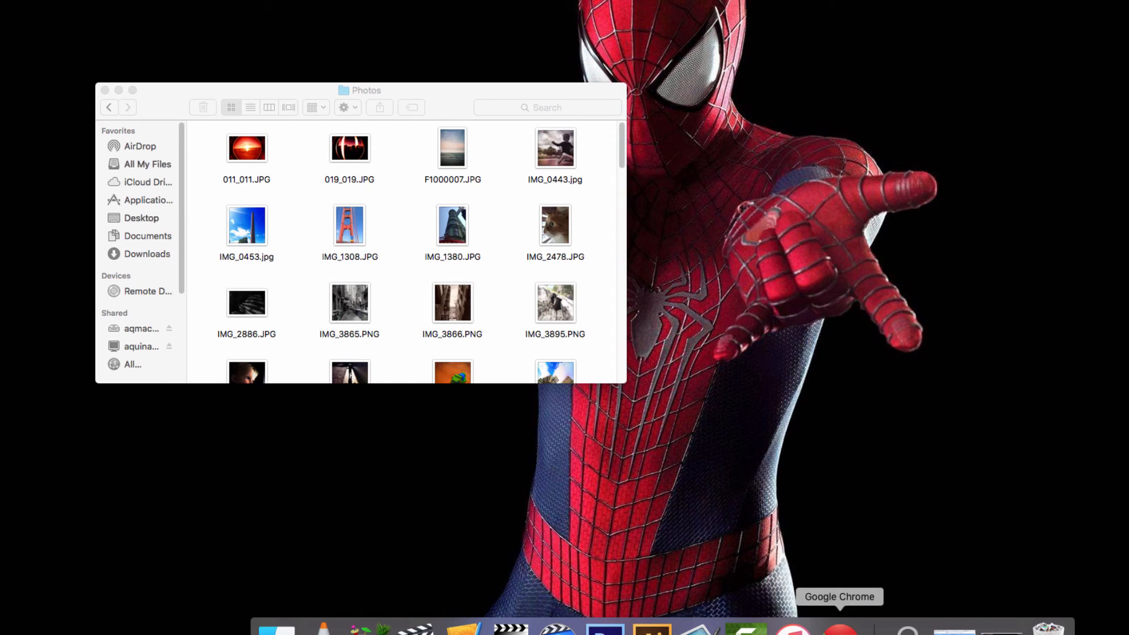
pyautogui.click(840, 627)
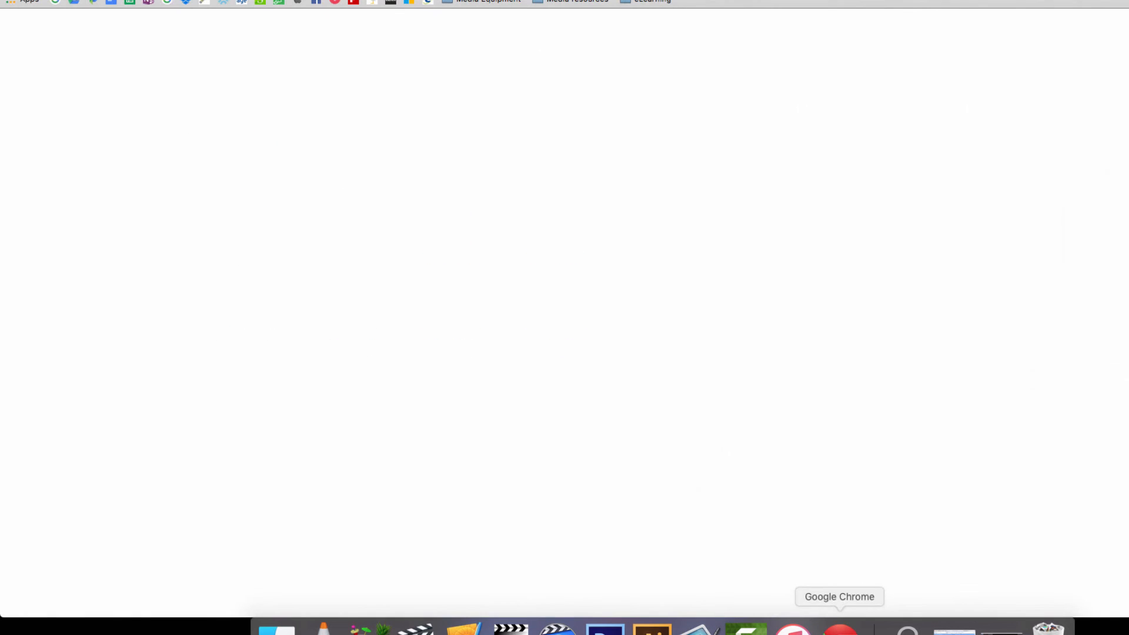
pyautogui.click(371, 3)
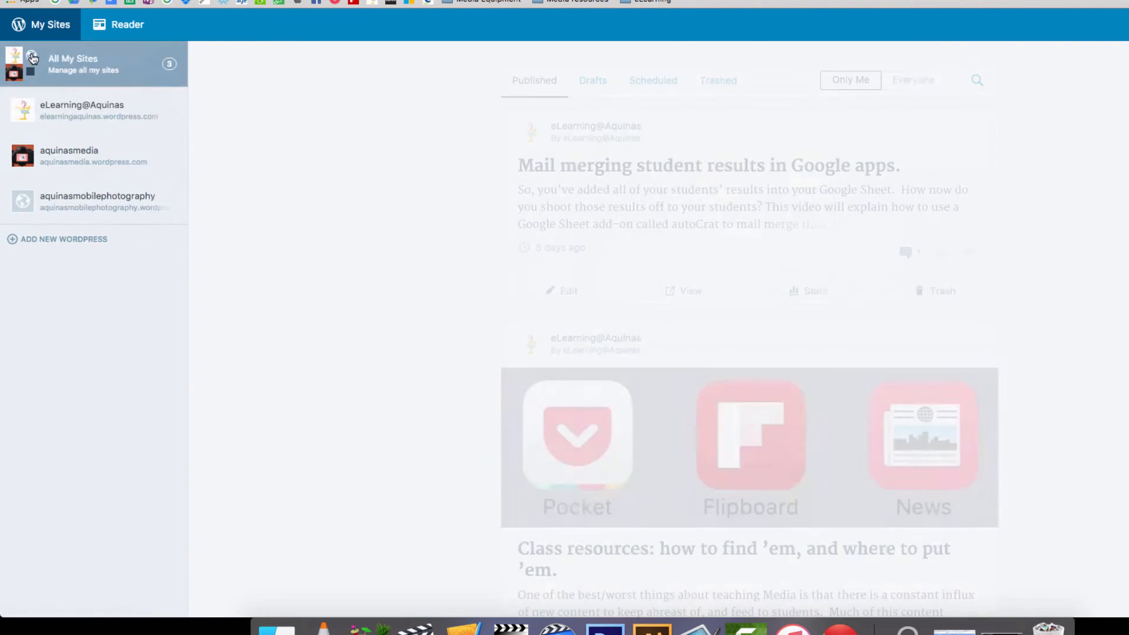
# Step: Open the "Mobile Photography" draft from the aquinasmedia site's blog posts for editing
pyautogui.click(65, 154)
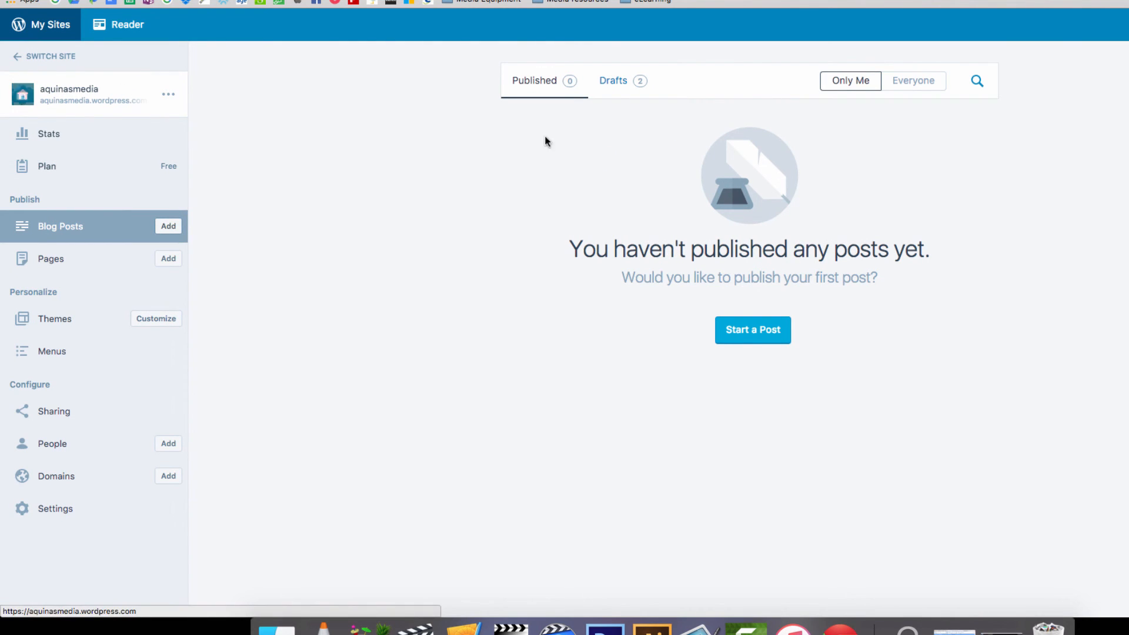
pyautogui.click(617, 86)
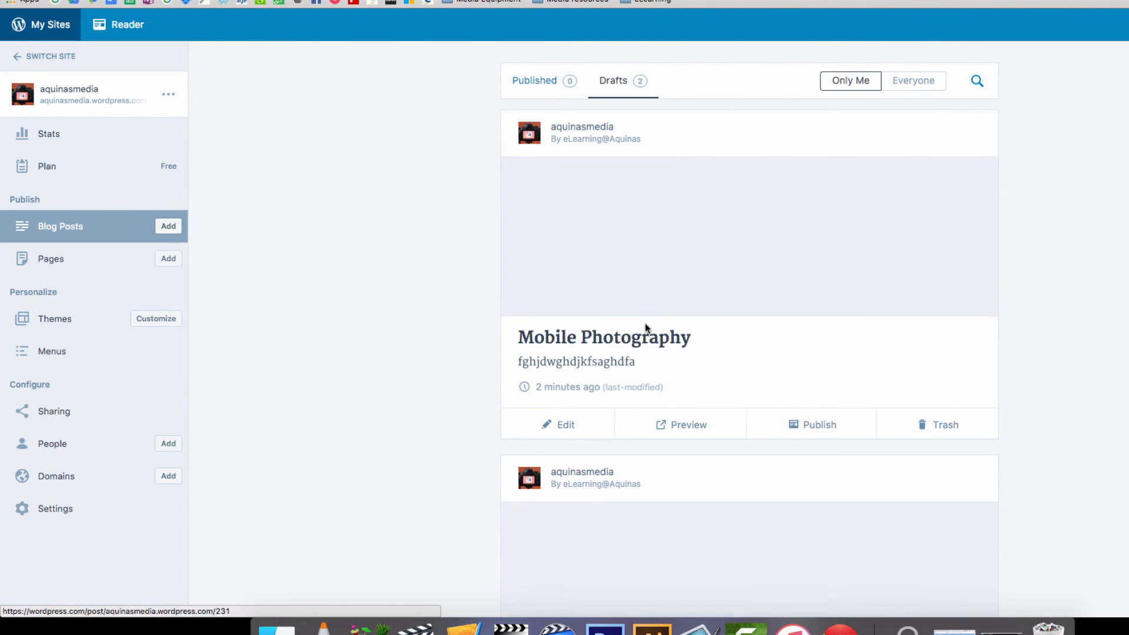
pyautogui.click(563, 431)
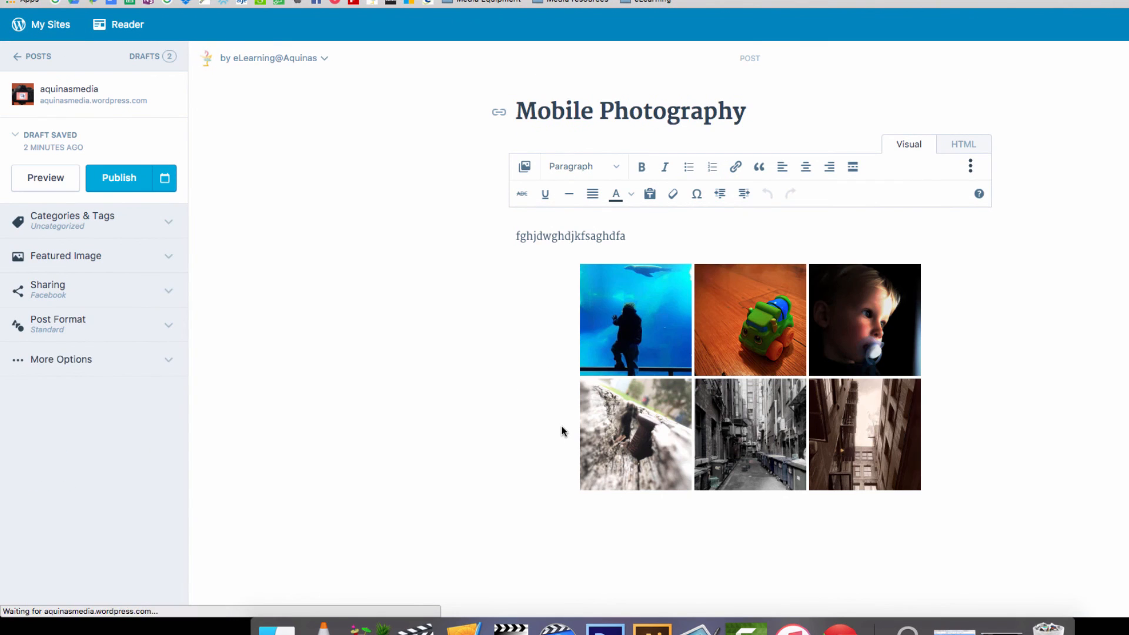